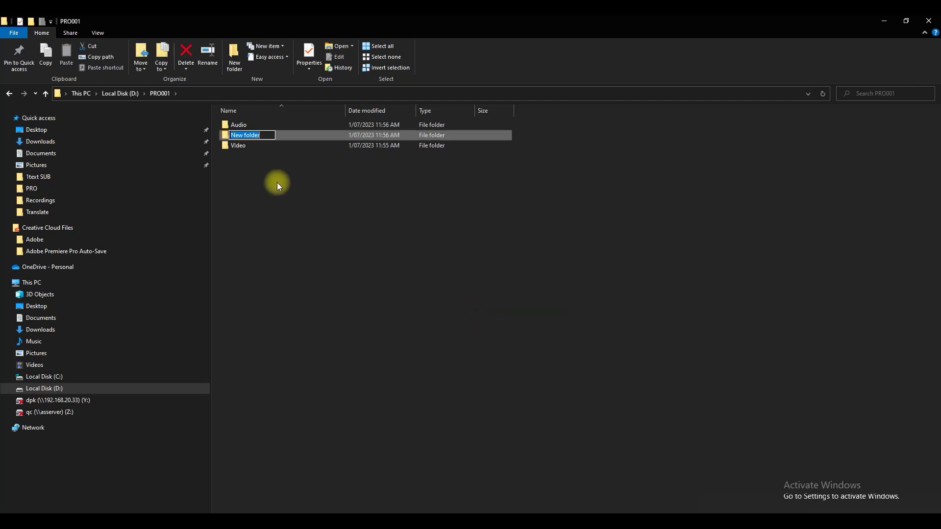
- Name the new folder inside PRO001 on drive D "Image"
type("Image")
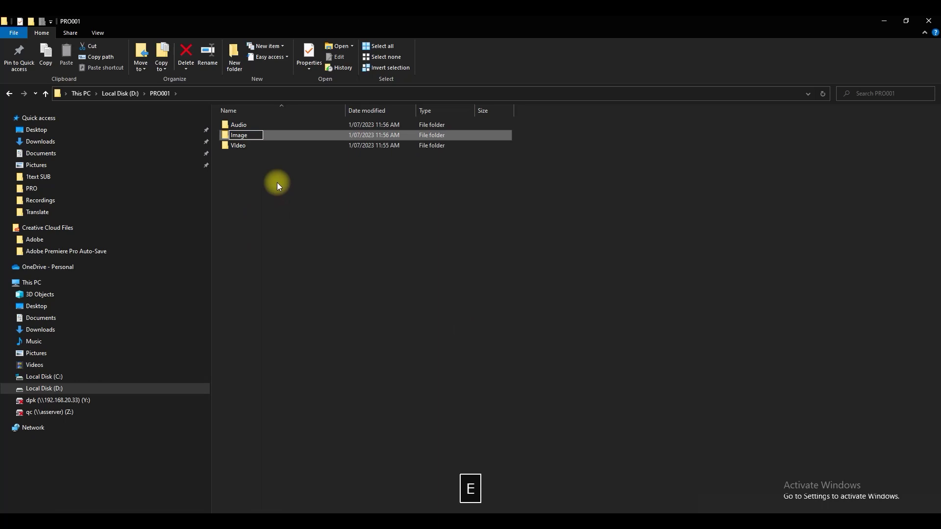
key("Return")
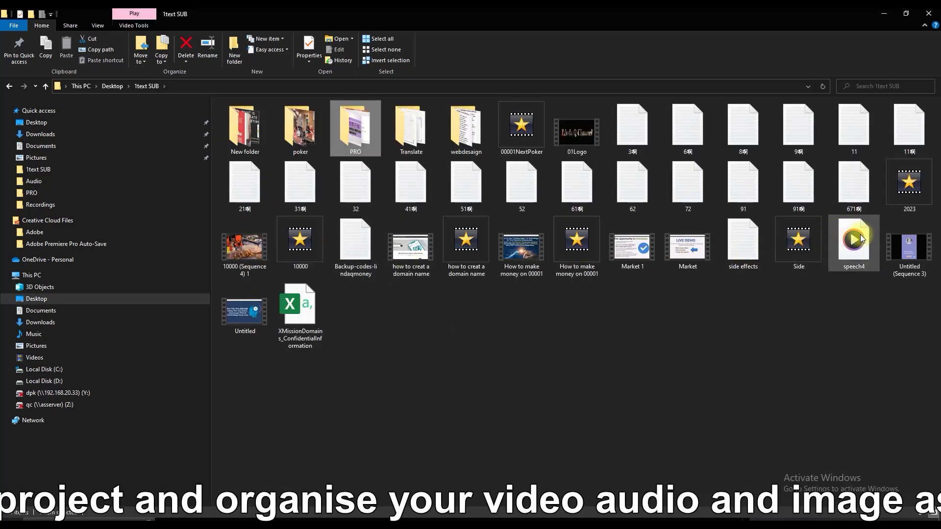
- Cut the speech4 file from the 1text SUB folder and paste the cut media into the Video folder of PRO001 on drive D
right_click(865, 240)
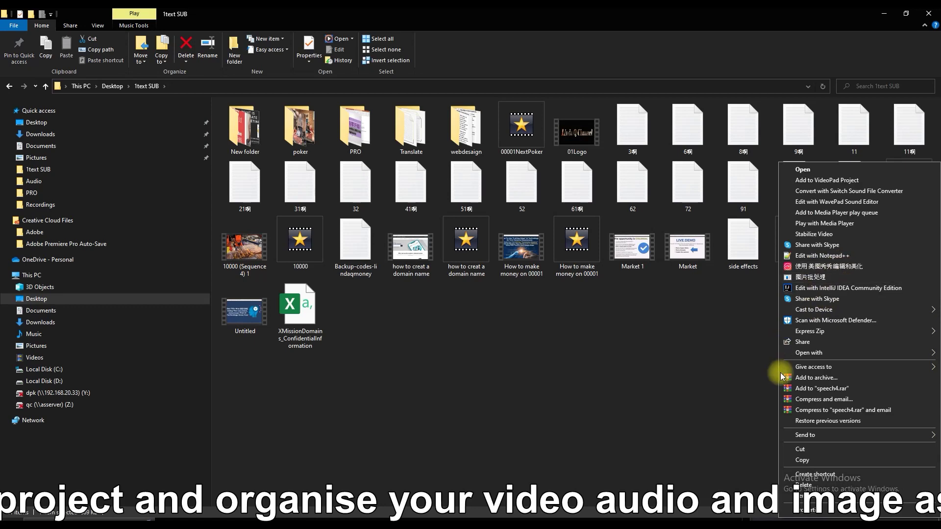
left_click(823, 448)
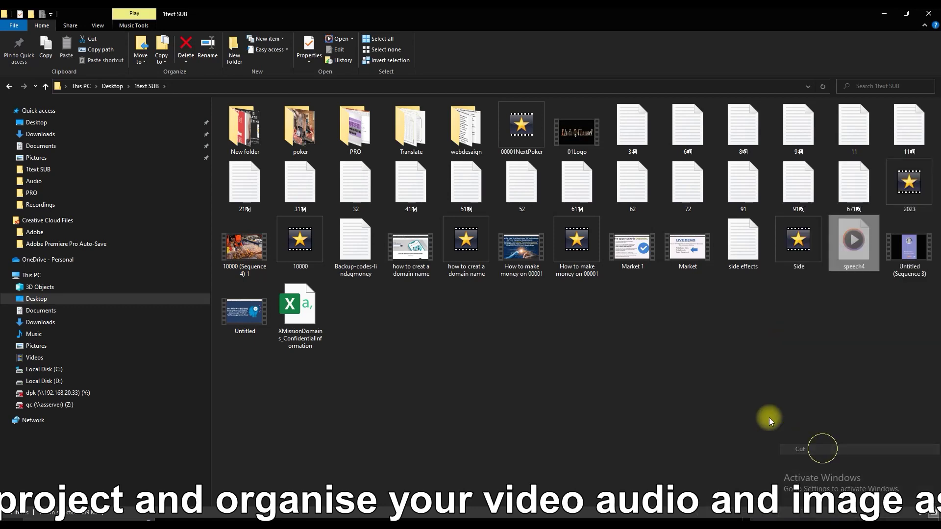
left_click(64, 381)
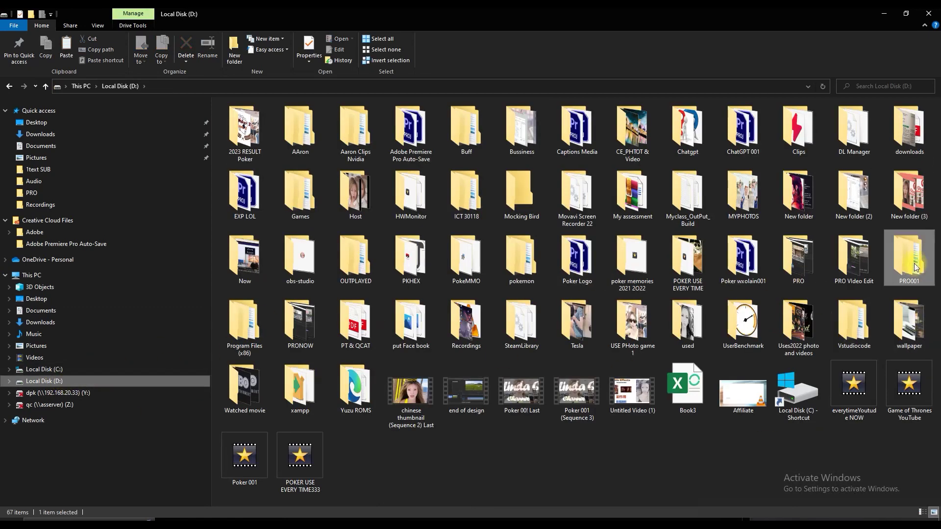
double_click(909, 258)
double_click(252, 138)
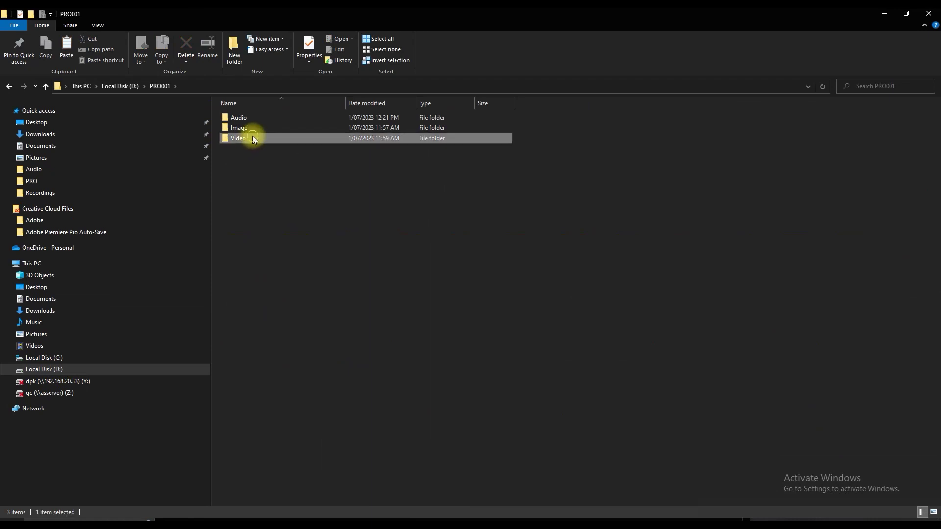
right_click(363, 146)
left_click(400, 215)
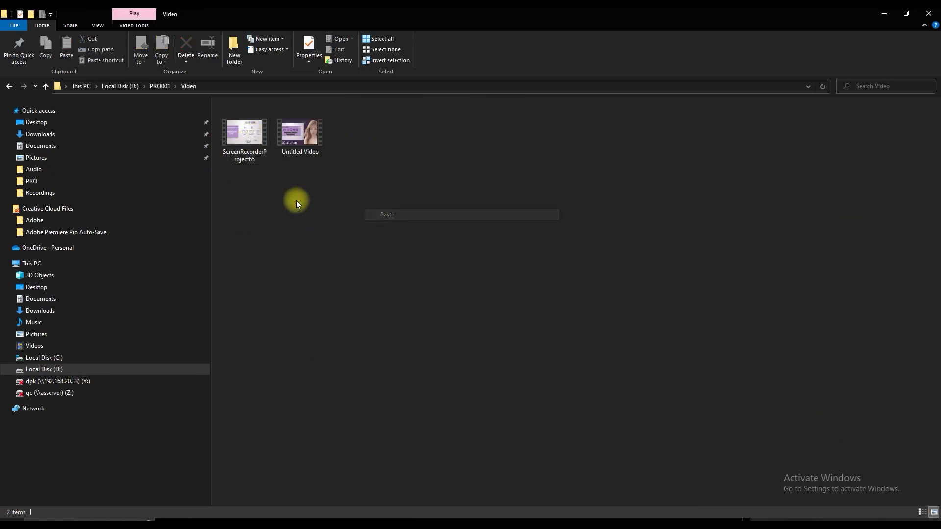
left_click(317, 210)
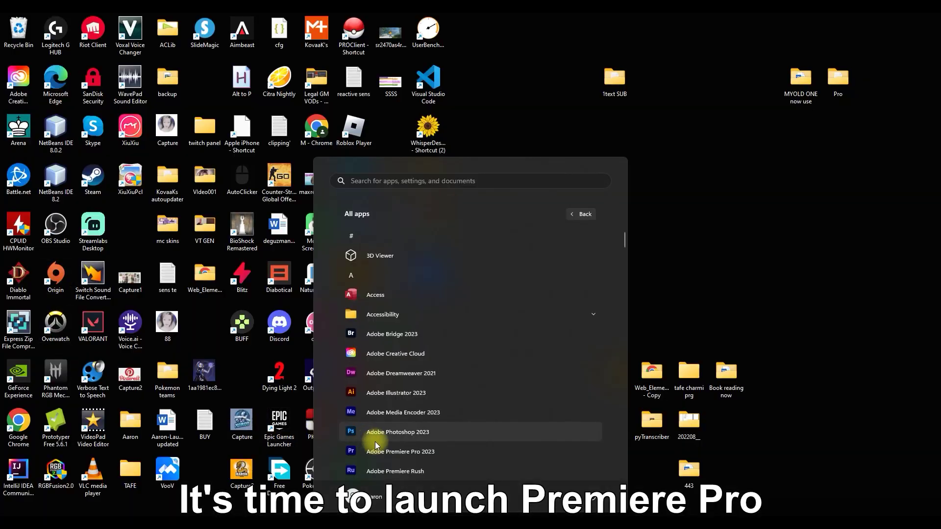
- Launch Adobe Premiere Pro 2023
left_click(376, 449)
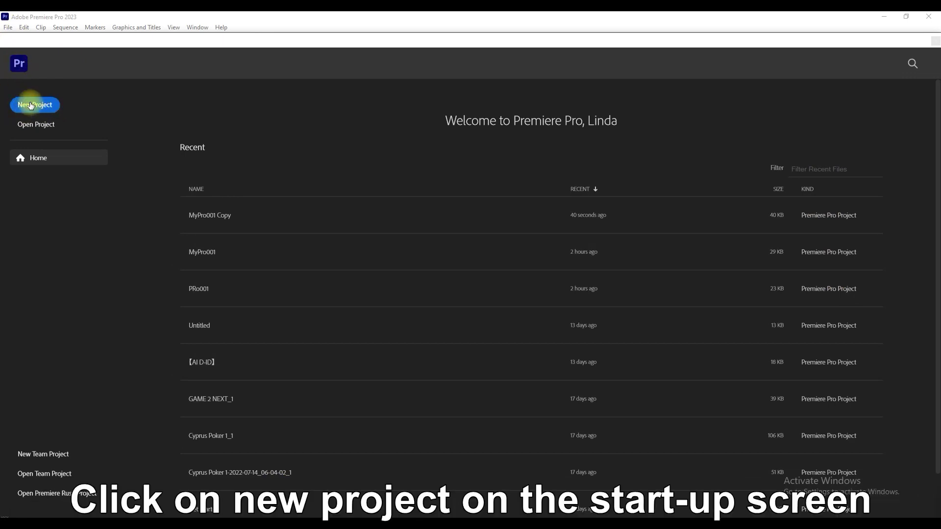
left_click(8, 27)
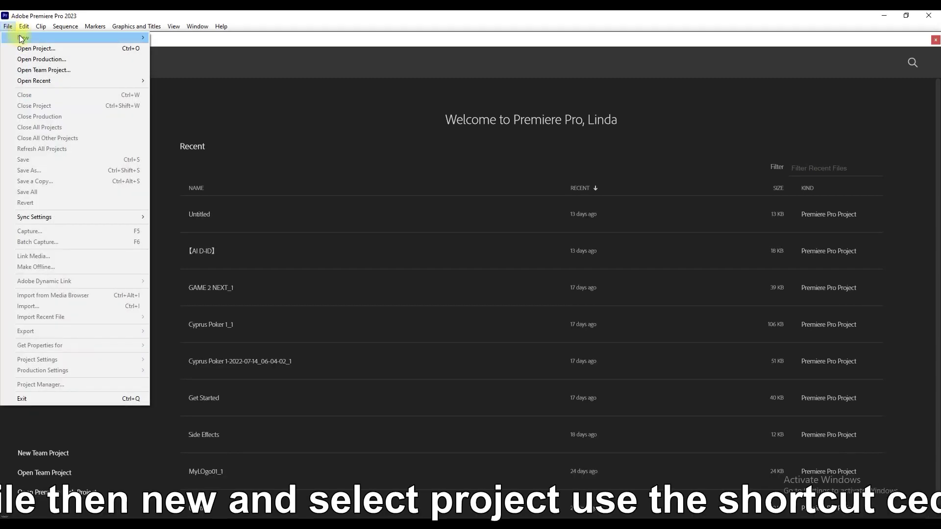
mouse_move(21, 38)
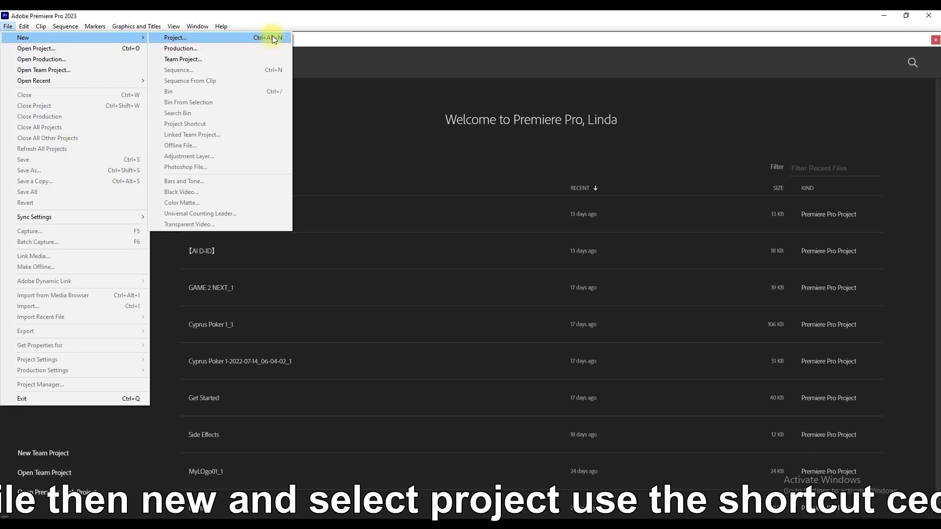
left_click(97, 419)
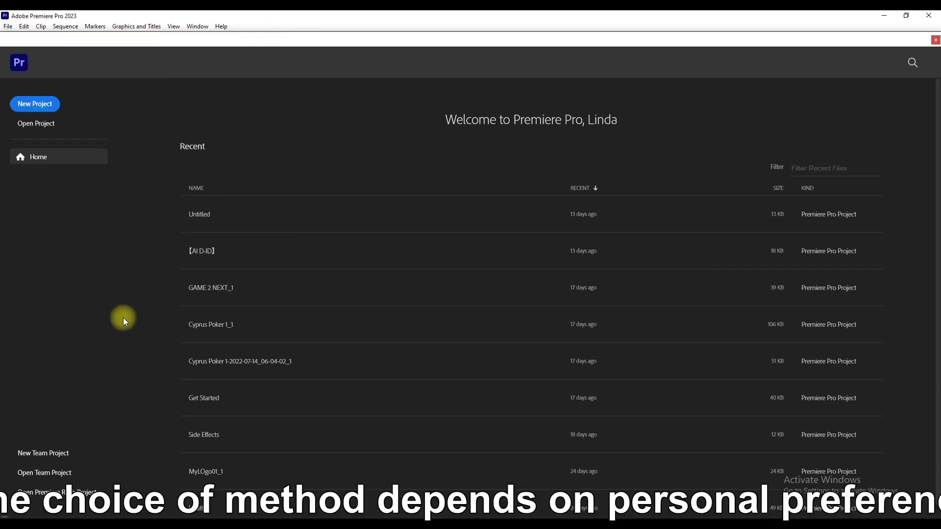
- Start a new Premiere Pro project and name it MyPro001
key("ctrl+alt+n")
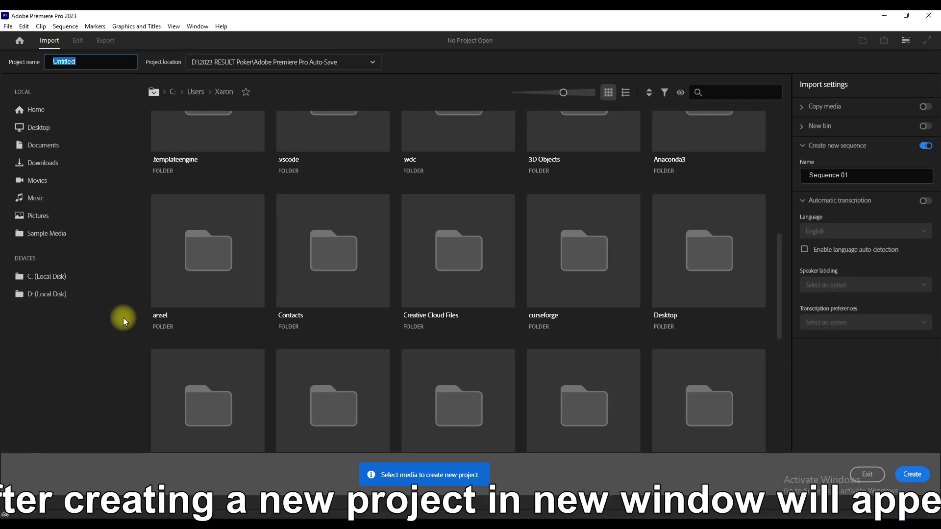
left_click(888, 515)
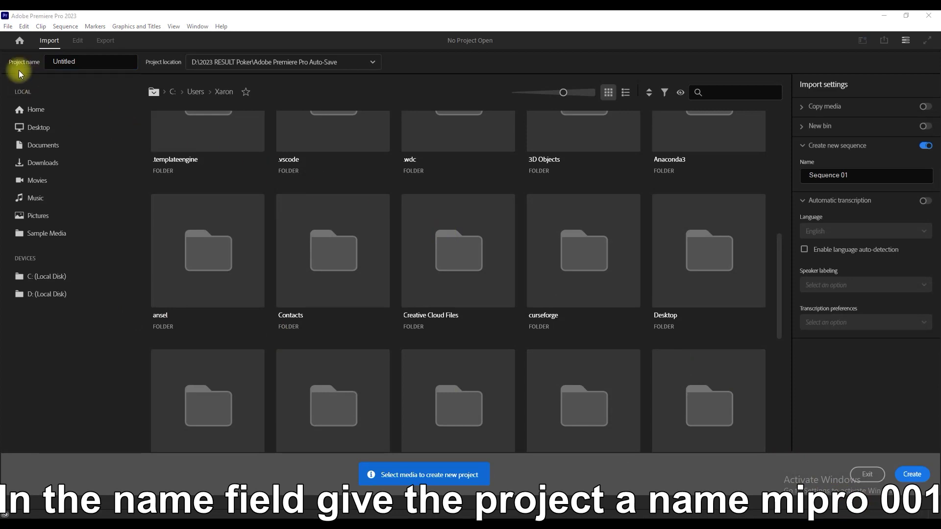
left_click(89, 61)
type("MyPro")
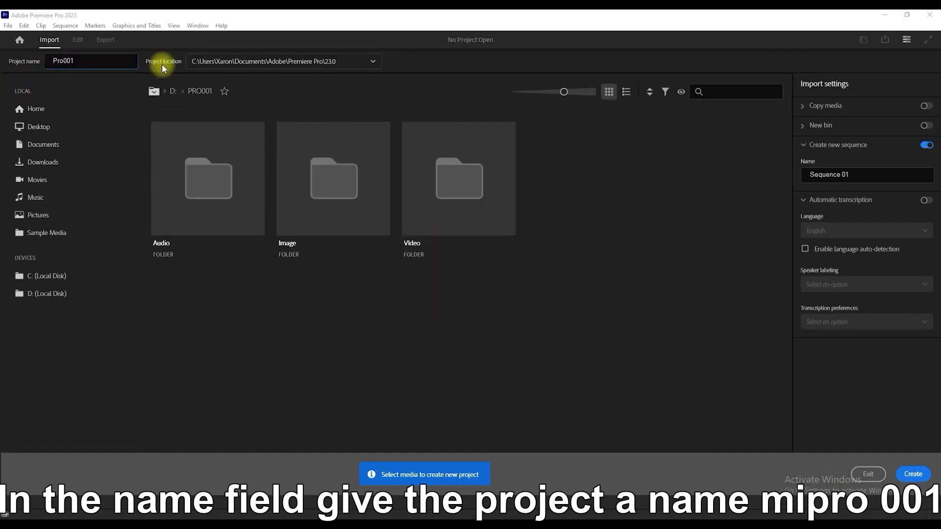
left_click(372, 63)
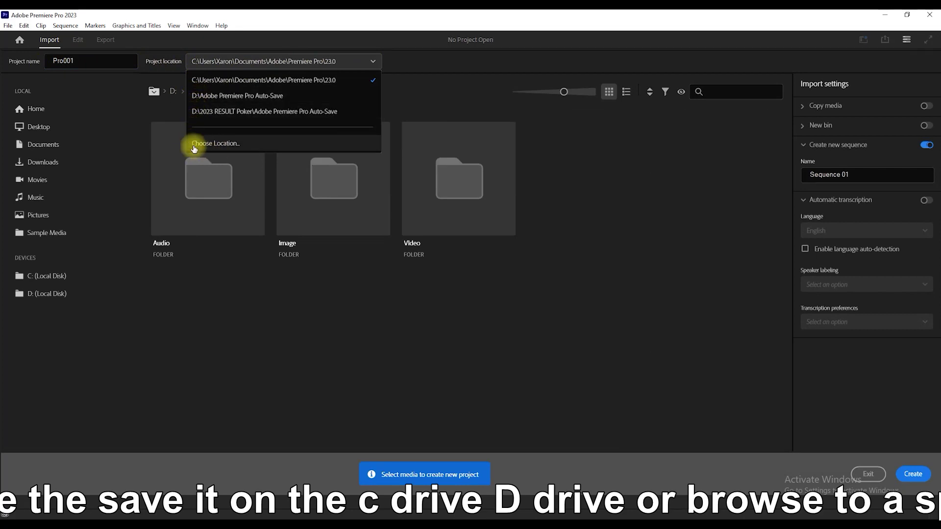
left_click(224, 144)
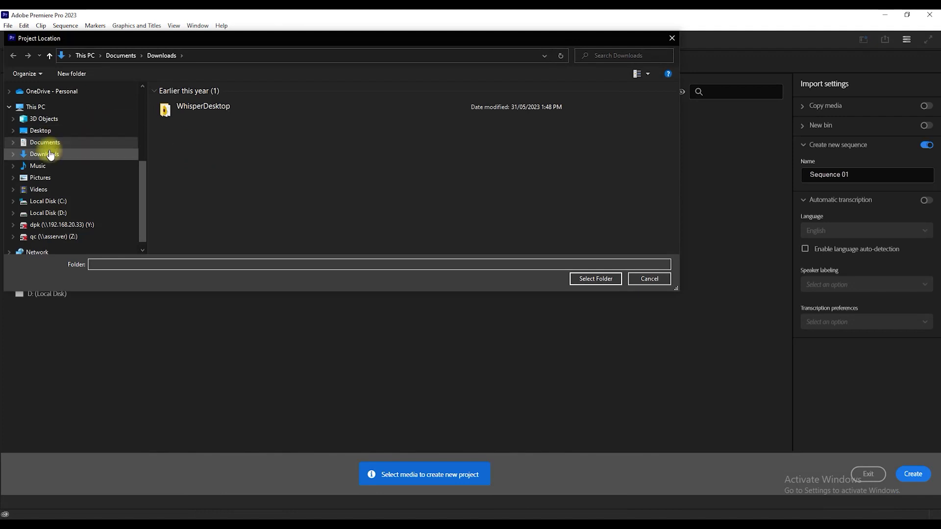
left_click(49, 202)
scroll(185, 154, "down", 1)
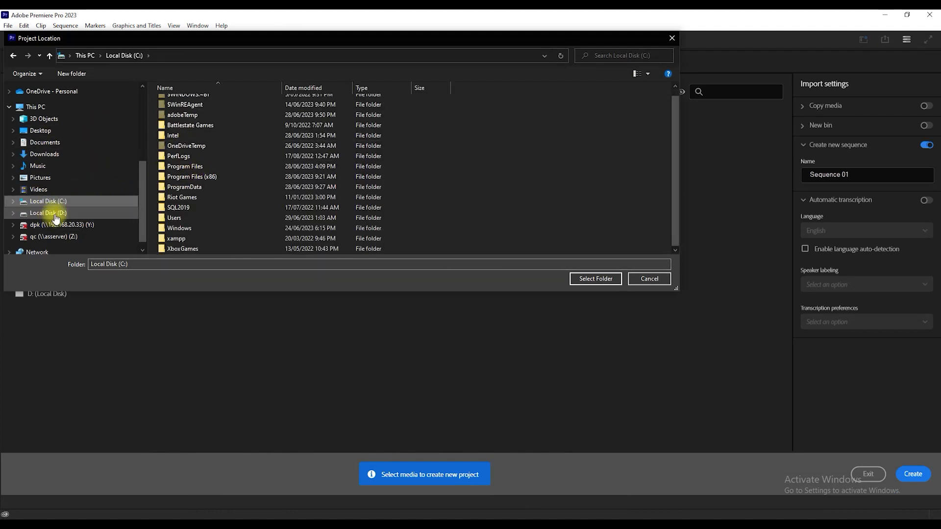
left_click(55, 214)
scroll(108, 161, "down", 1)
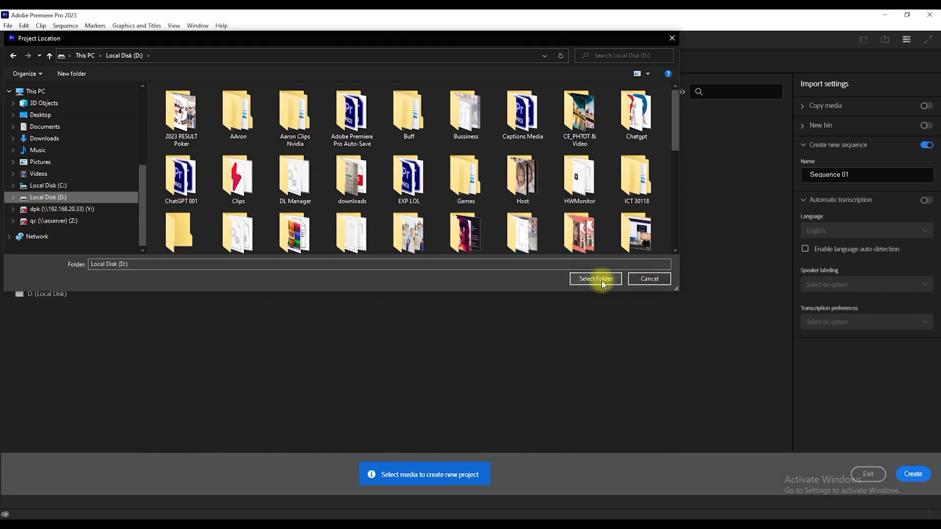
left_click(650, 279)
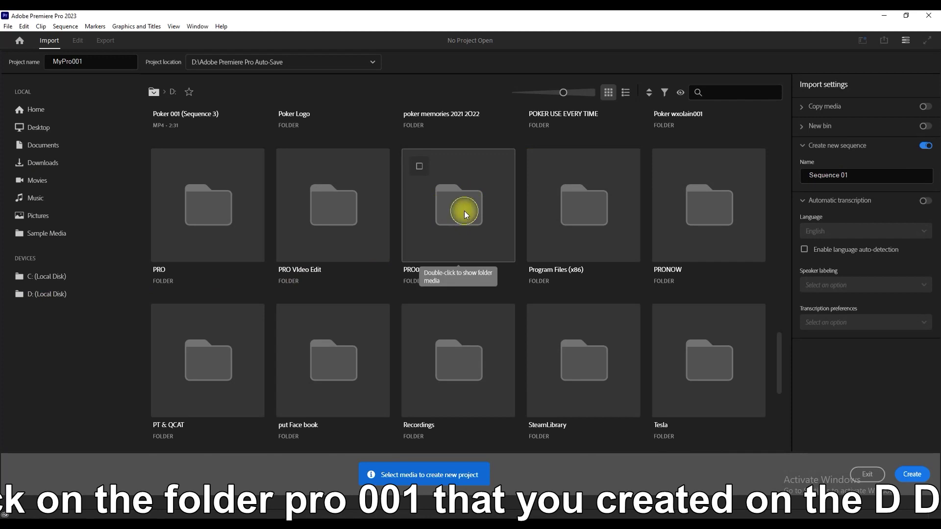
- Create the project with the PRO001 folder from drive D as its imported media, and save it
left_click(464, 212)
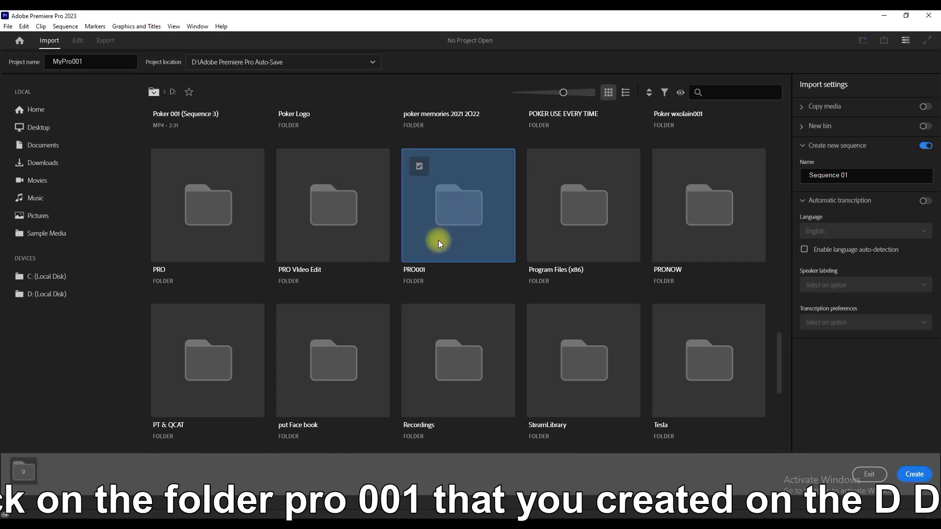
left_click(912, 475)
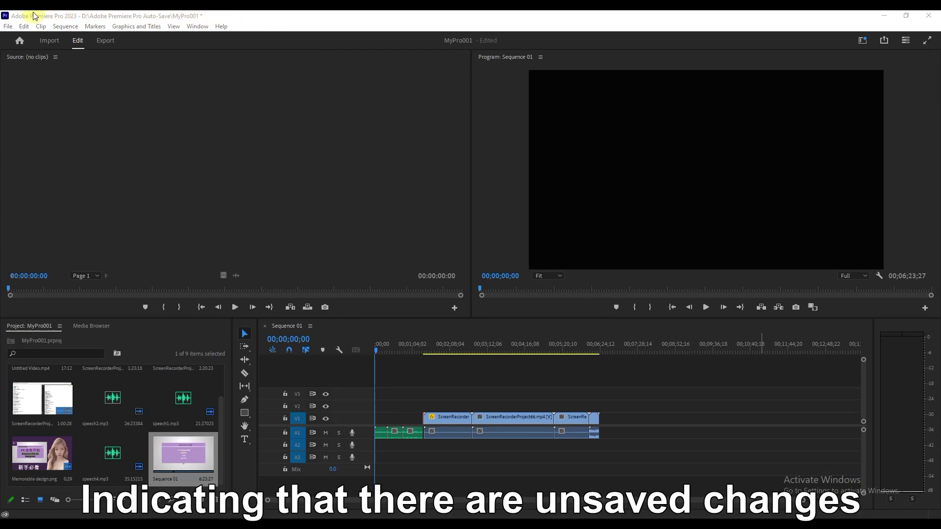
left_click(7, 27)
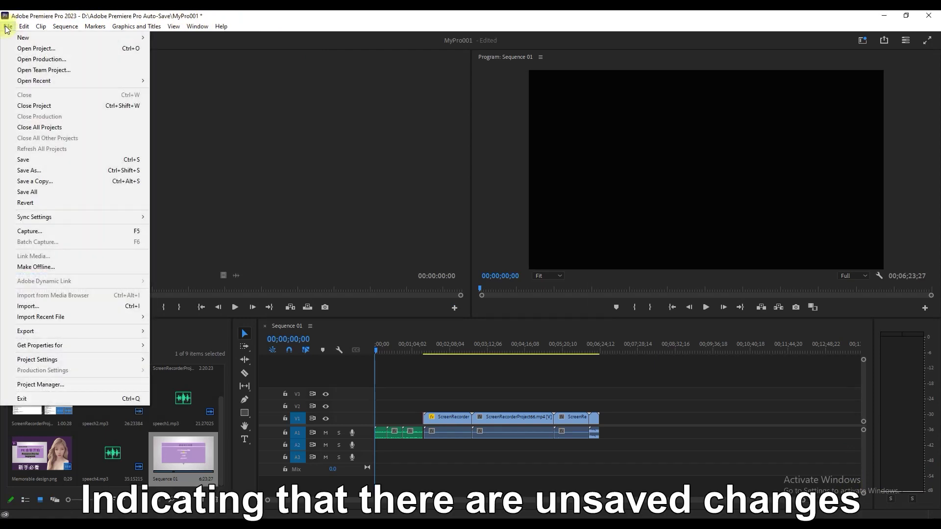
left_click(23, 161)
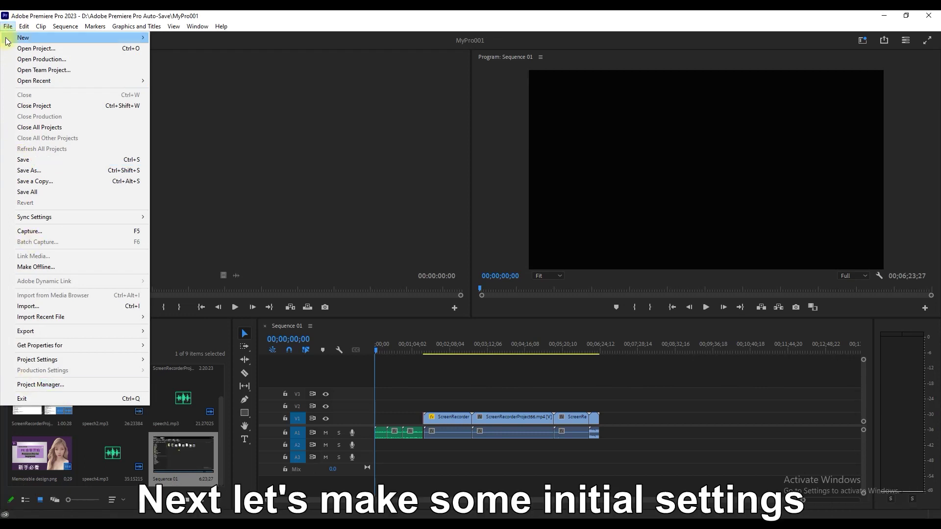
- Set the Auto Save preference to save projects automatically every 5 minutes
left_click(24, 27)
left_click(24, 27)
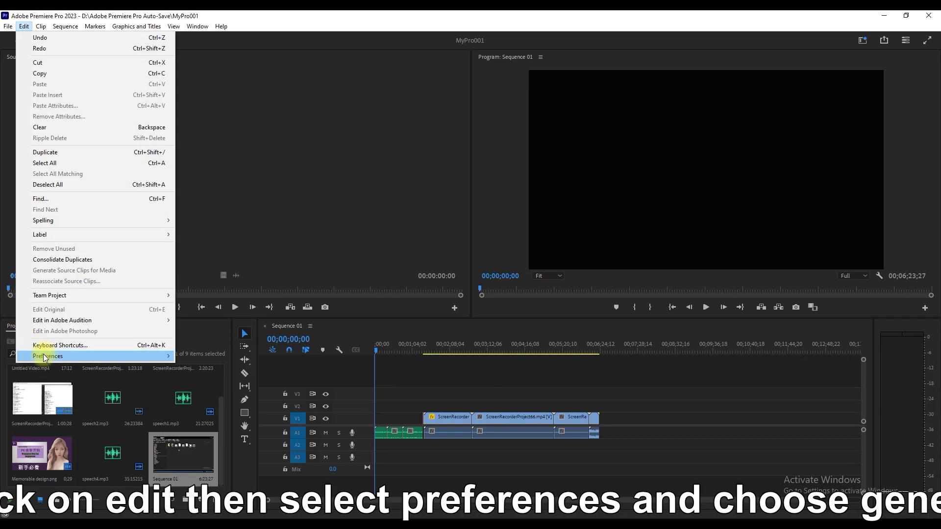
mouse_move(45, 356)
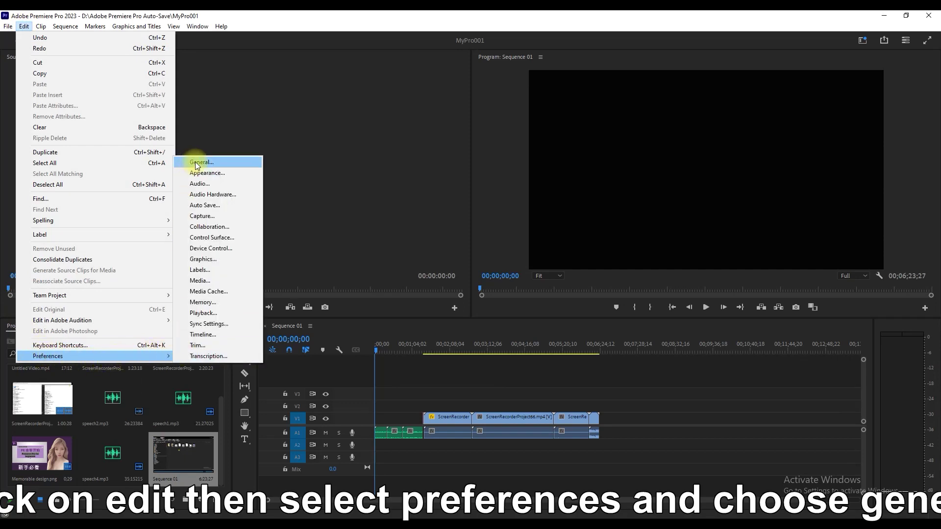
left_click(210, 162)
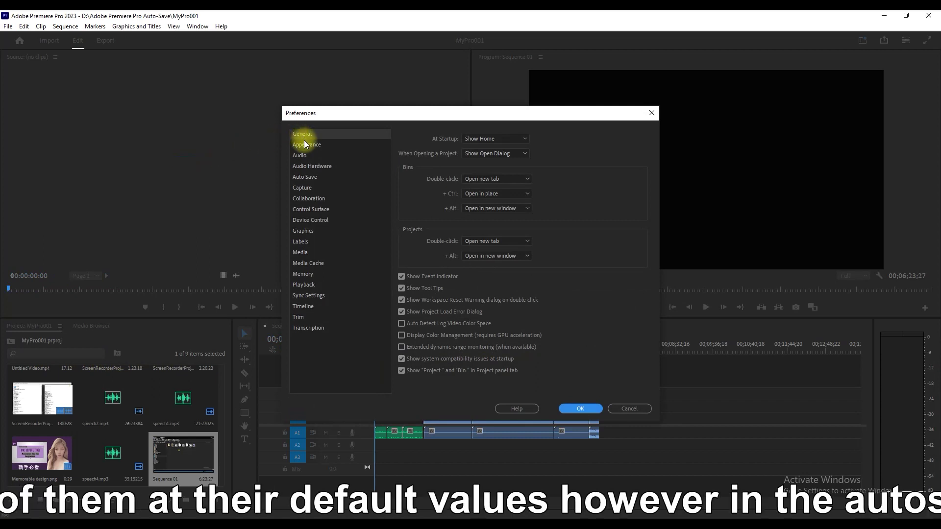
left_click(304, 177)
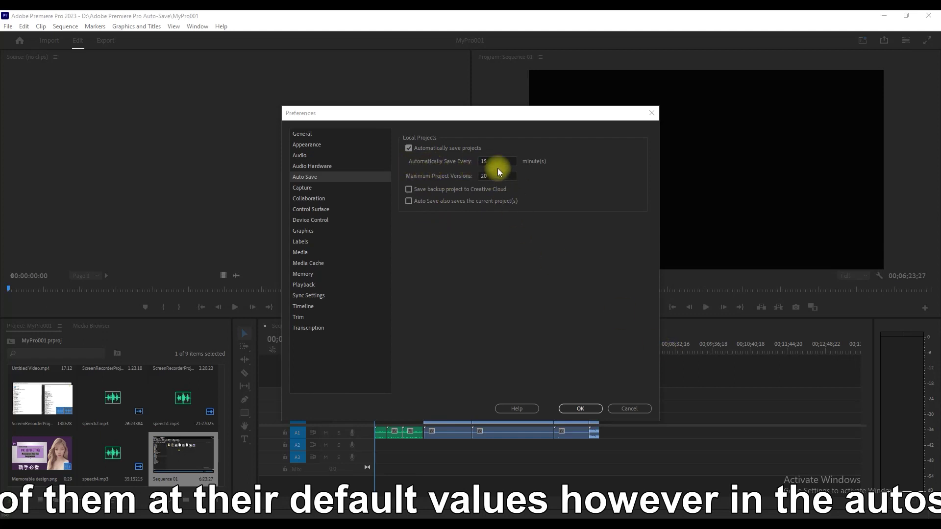
double_click(492, 161)
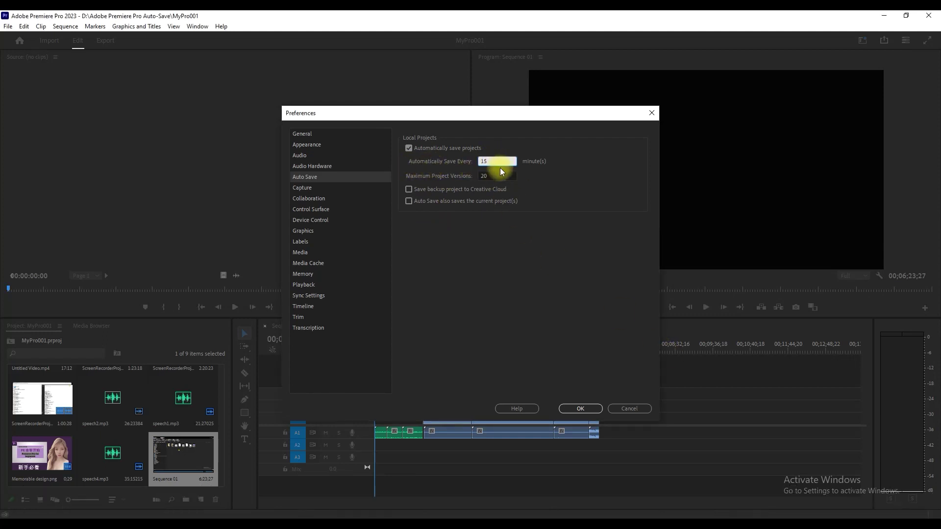
key("BackSpace")
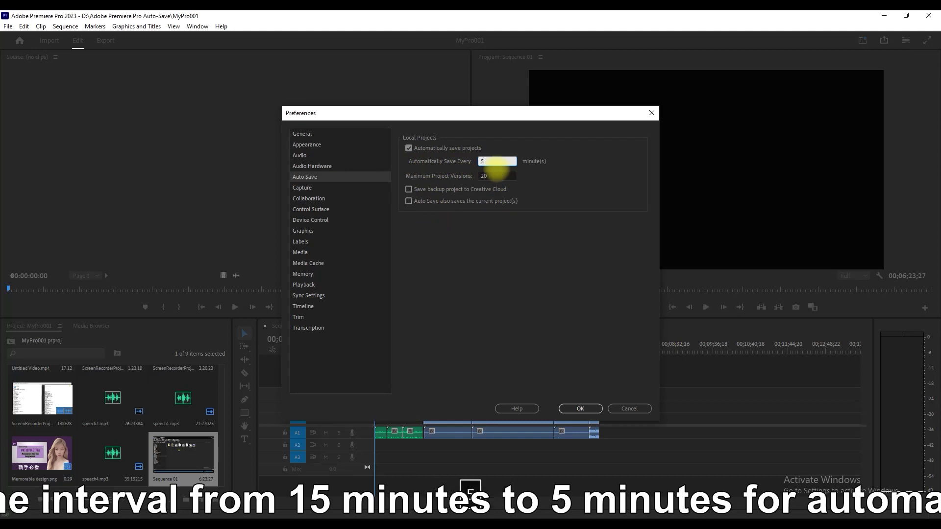
type("5")
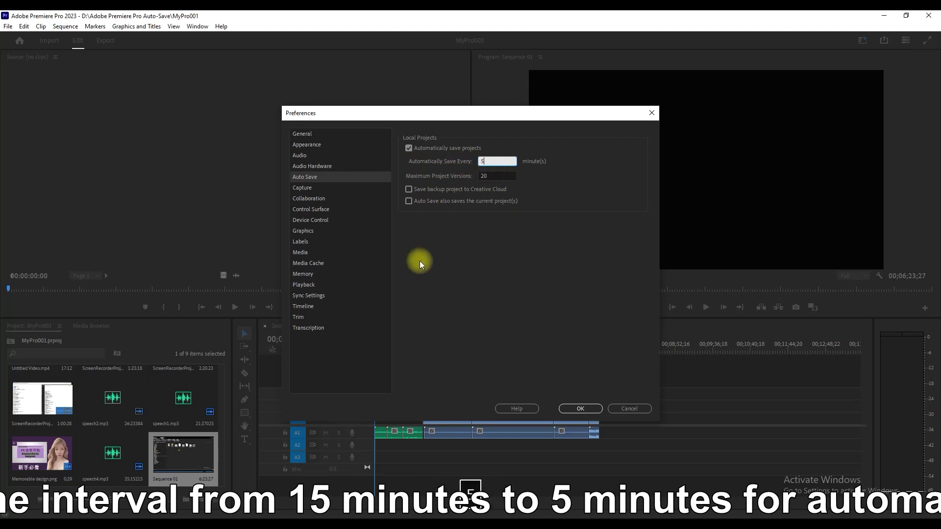
left_click(583, 409)
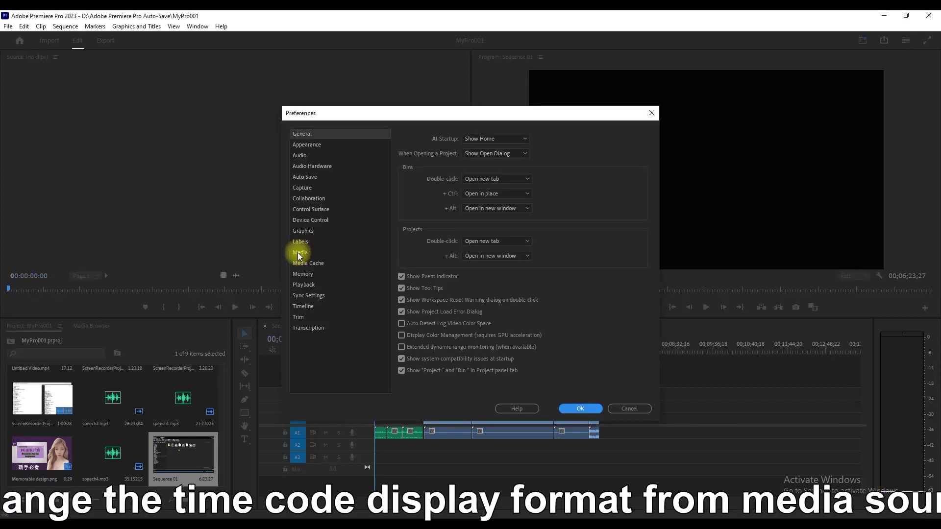
- Set the Timecode option in the Media preferences to Start at 00:00:00:00
left_click(297, 253)
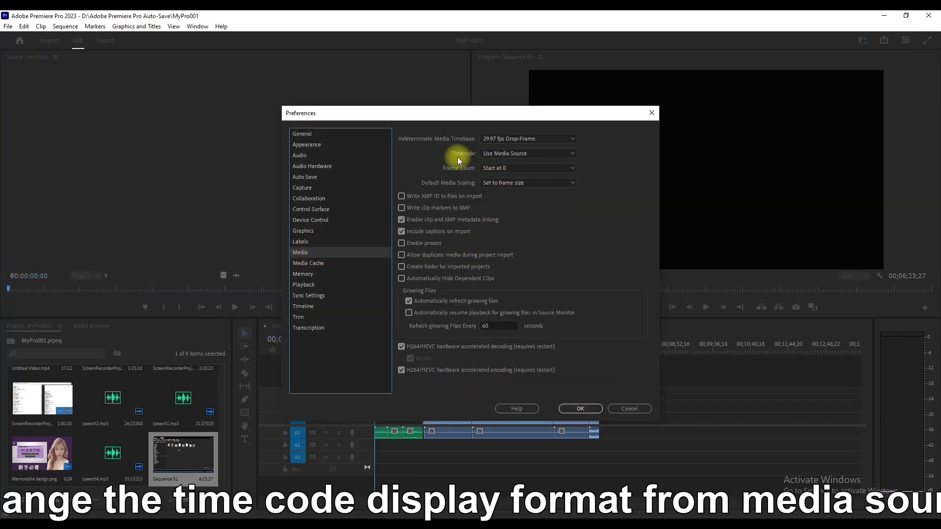
left_click(571, 154)
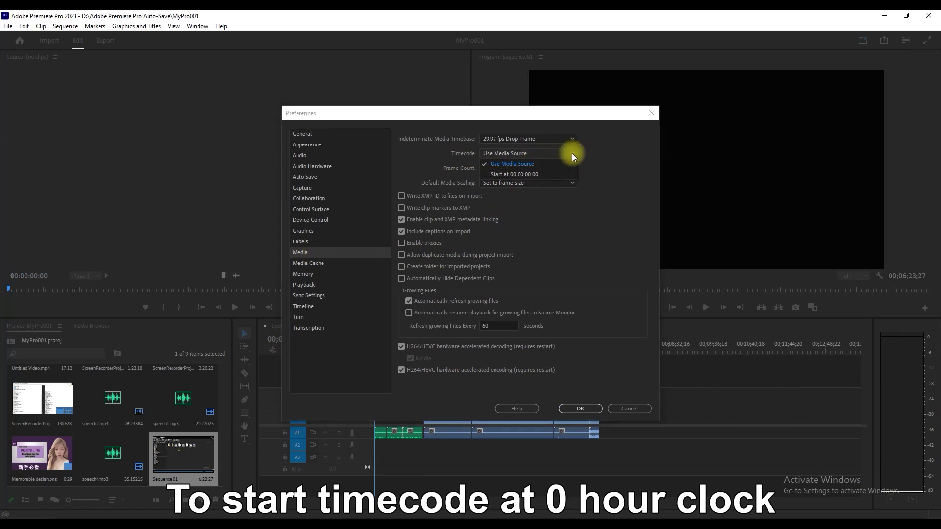
left_click(525, 175)
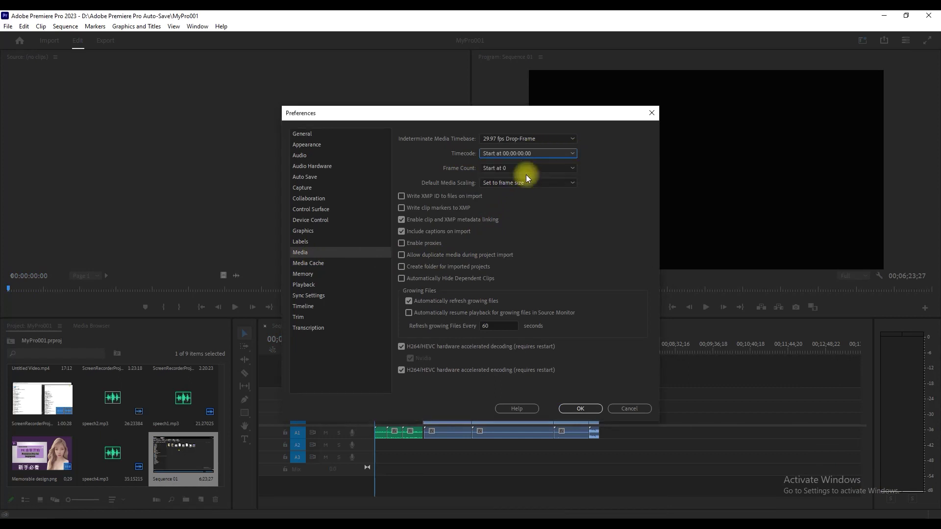
left_click(585, 408)
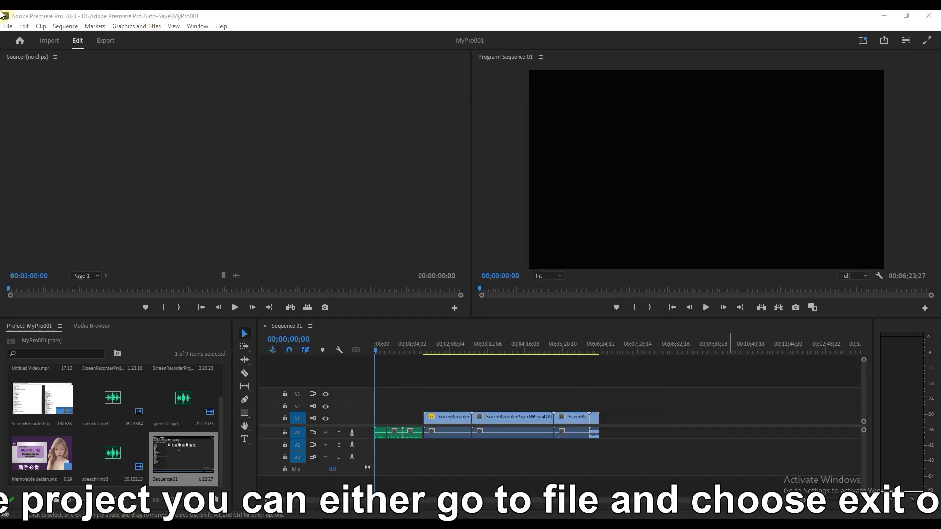
- Exit Premiere Pro, closing the saved MyPro001 project
left_click(8, 27)
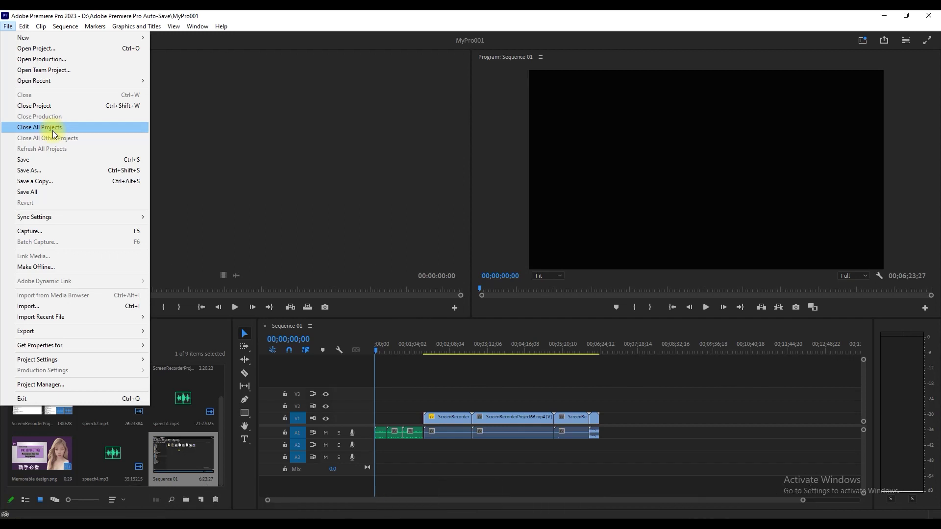
left_click(189, 144)
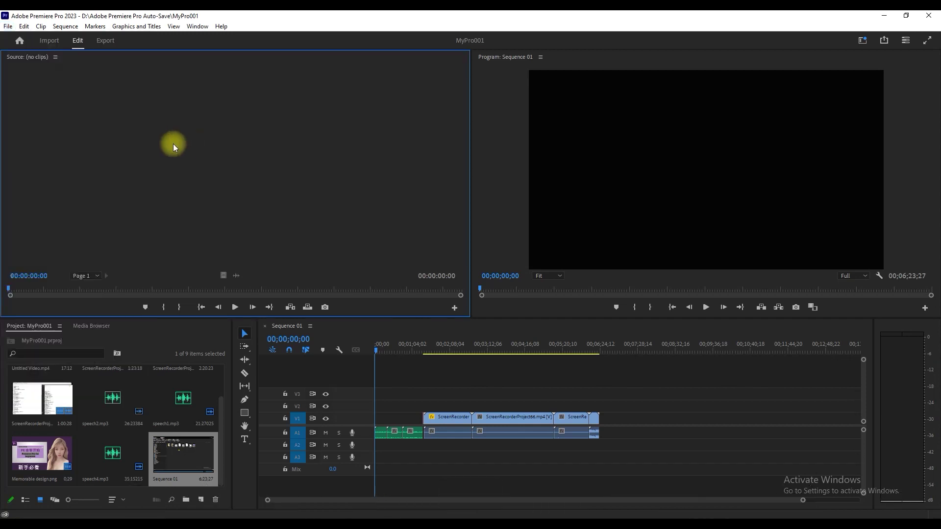
key("ctrl+q")
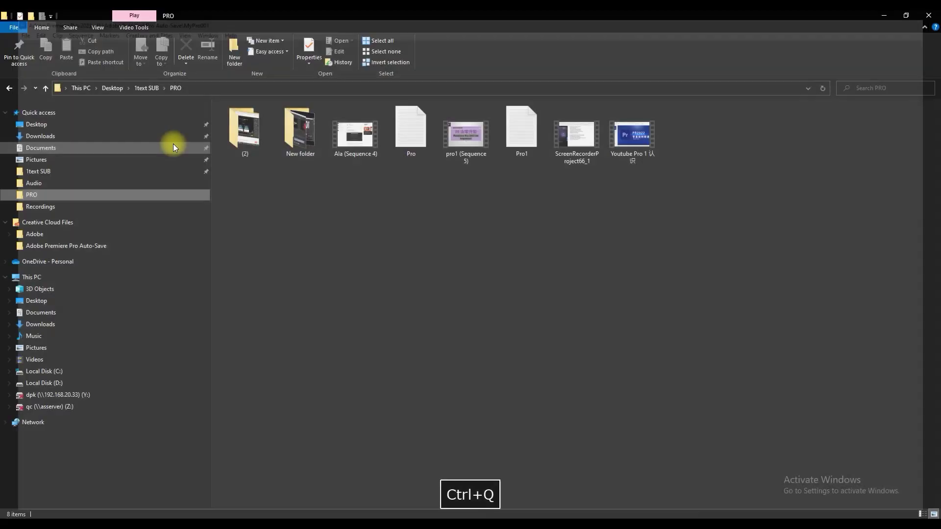